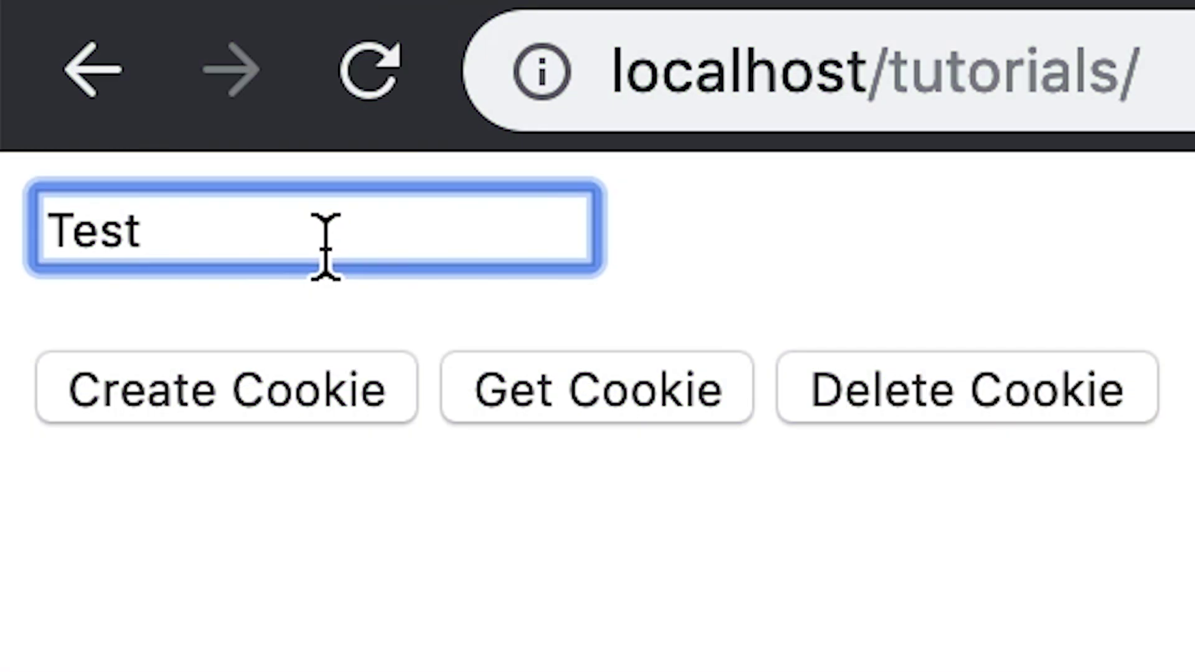
Step: Create the first-cookie holding Test and inspect it in the localhost site-information cookie list
{"action": "left_click", "coordinate": [354, 424]}
{"action": "left_click", "coordinate": [243, 19]}
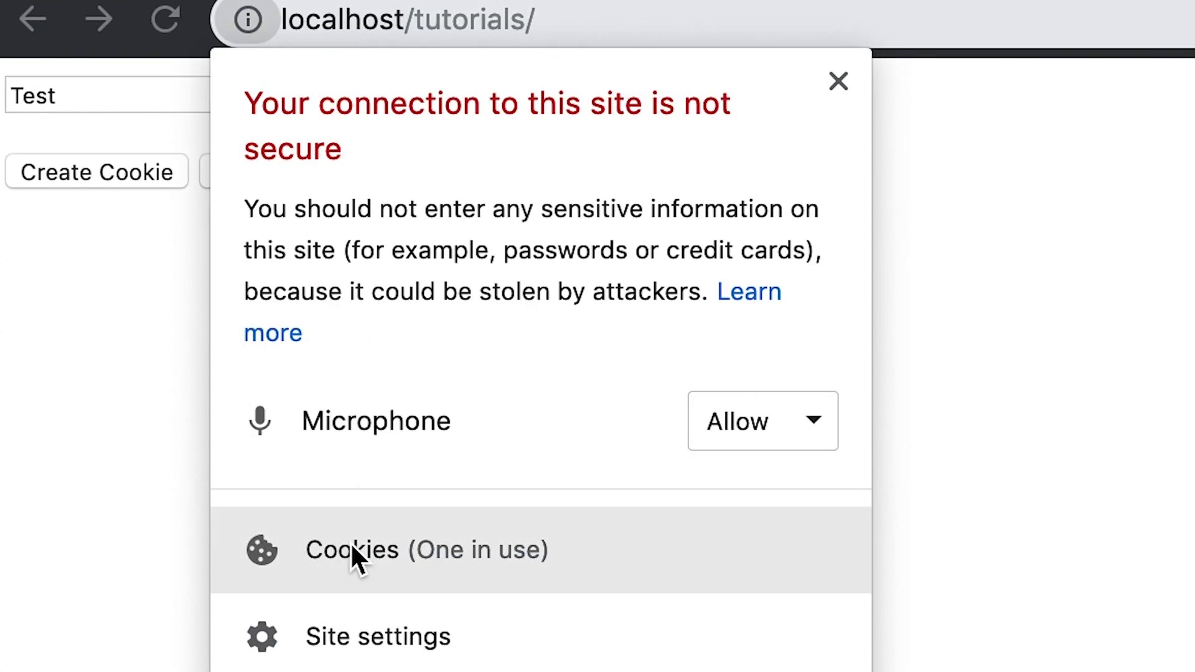
{"action": "left_click", "coordinate": [354, 552]}
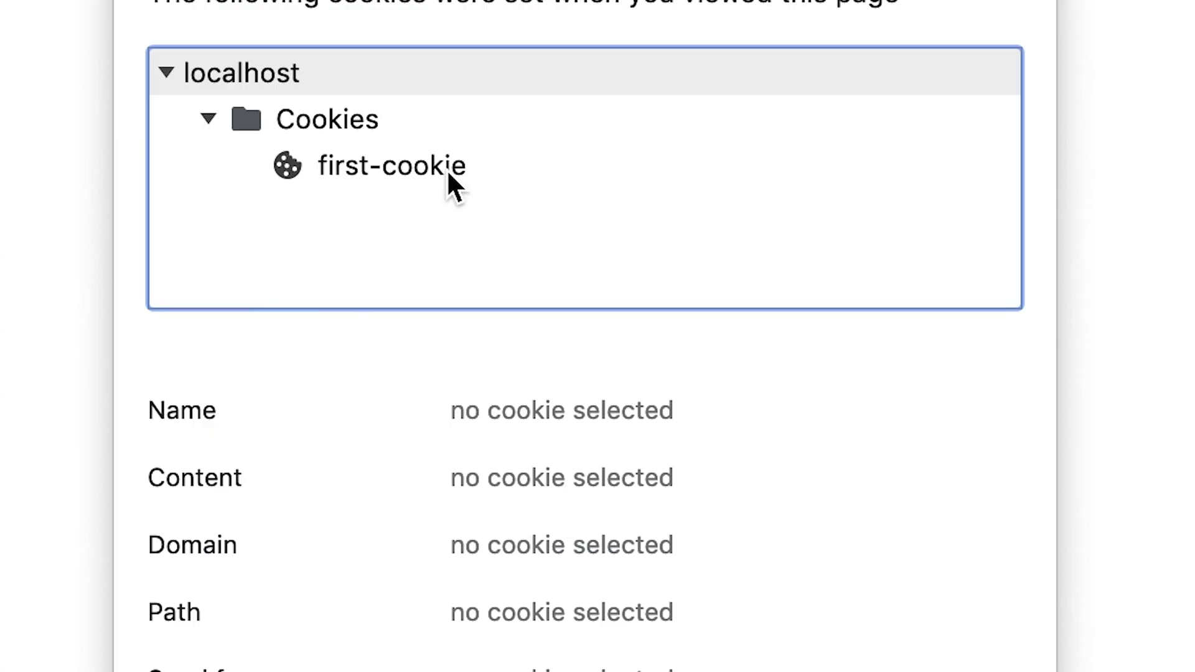
{"action": "left_click", "coordinate": [446, 169]}
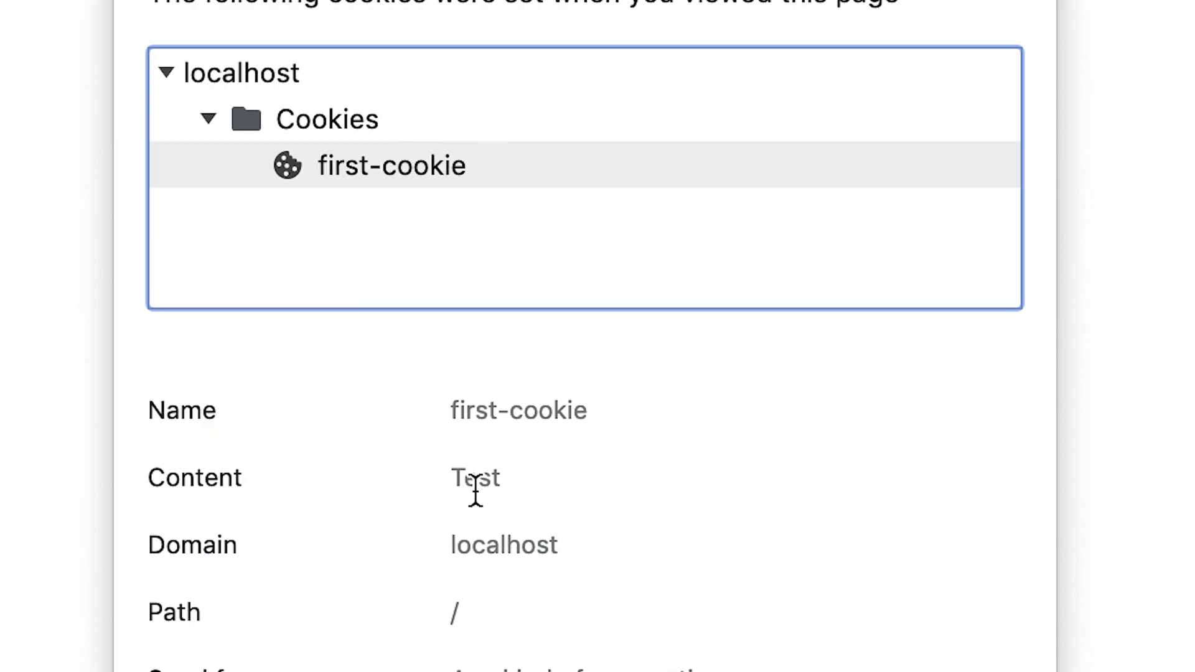
{"action": "double_click", "coordinate": [475, 478]}
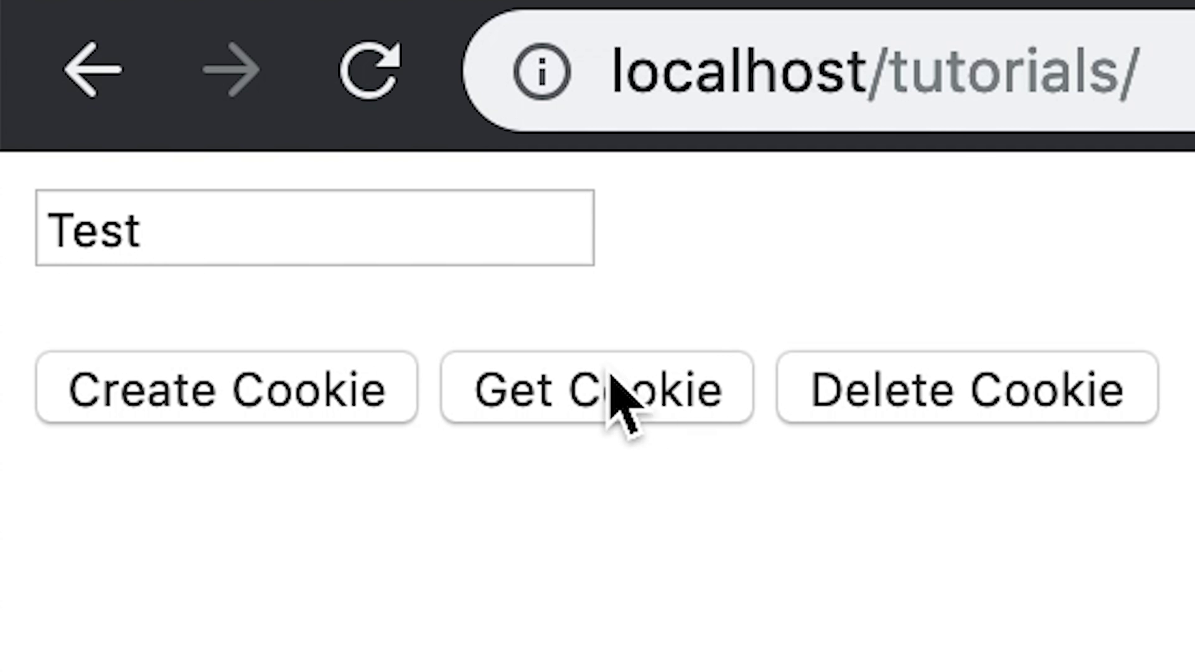
Step: Read back the value Test, delete first-cookie, and confirm reading now gives undefined
{"action": "left_click", "coordinate": [614, 411]}
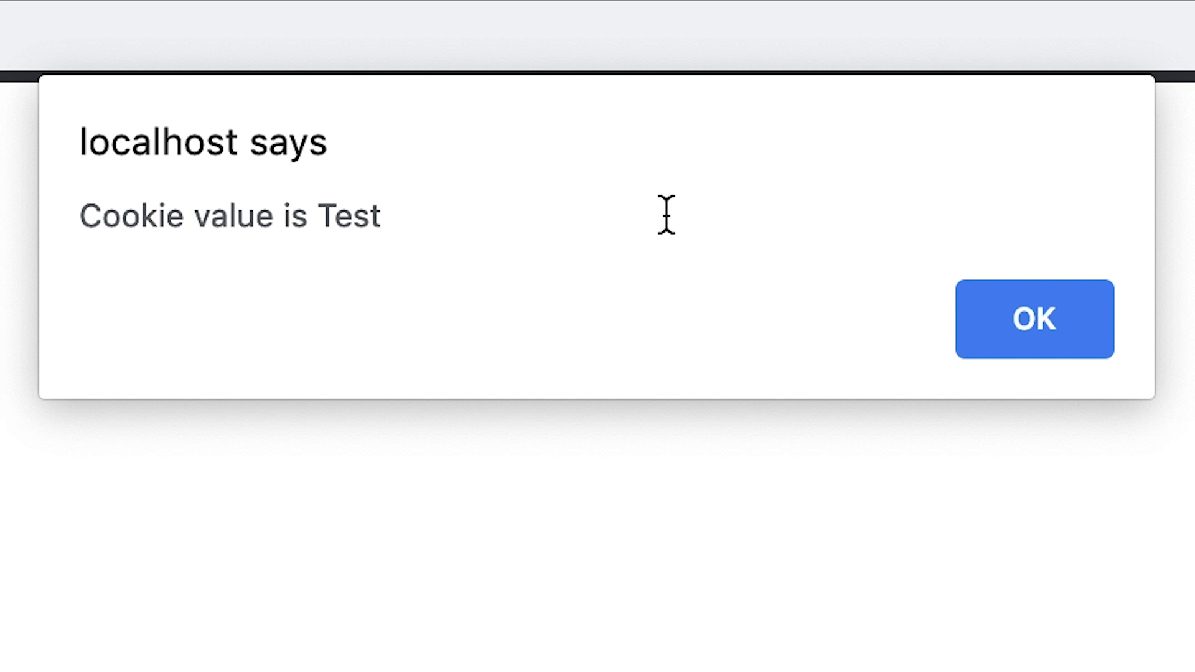
{"action": "left_click", "coordinate": [1031, 322]}
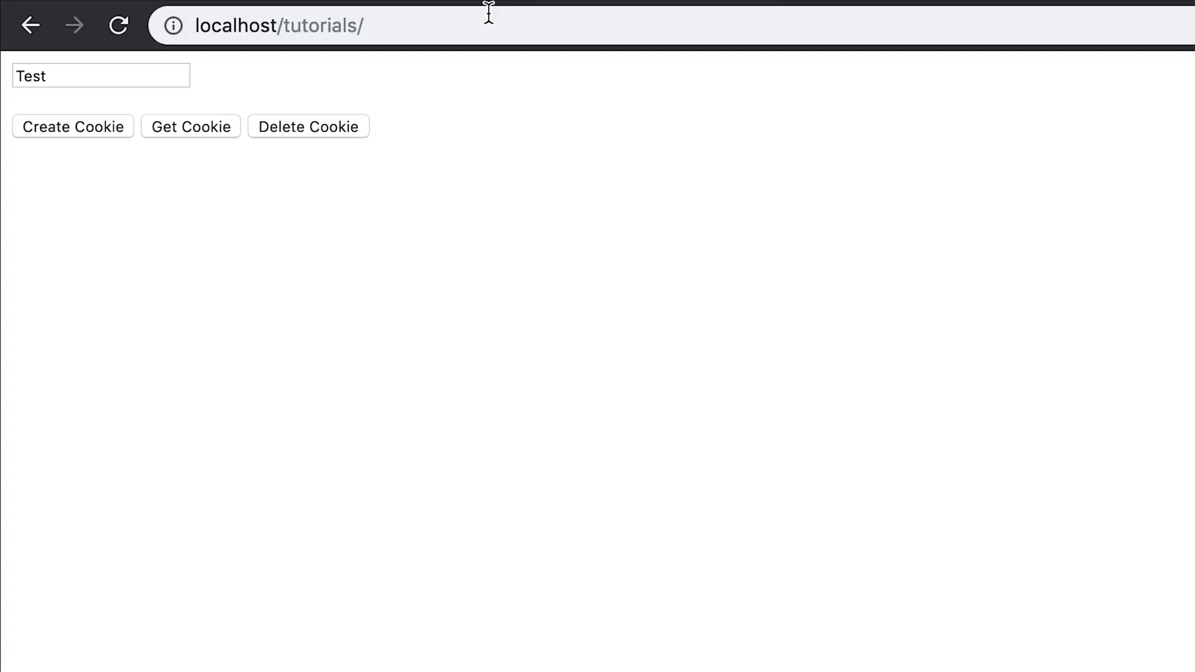
{"action": "left_click", "coordinate": [339, 123]}
{"action": "left_click", "coordinate": [193, 124]}
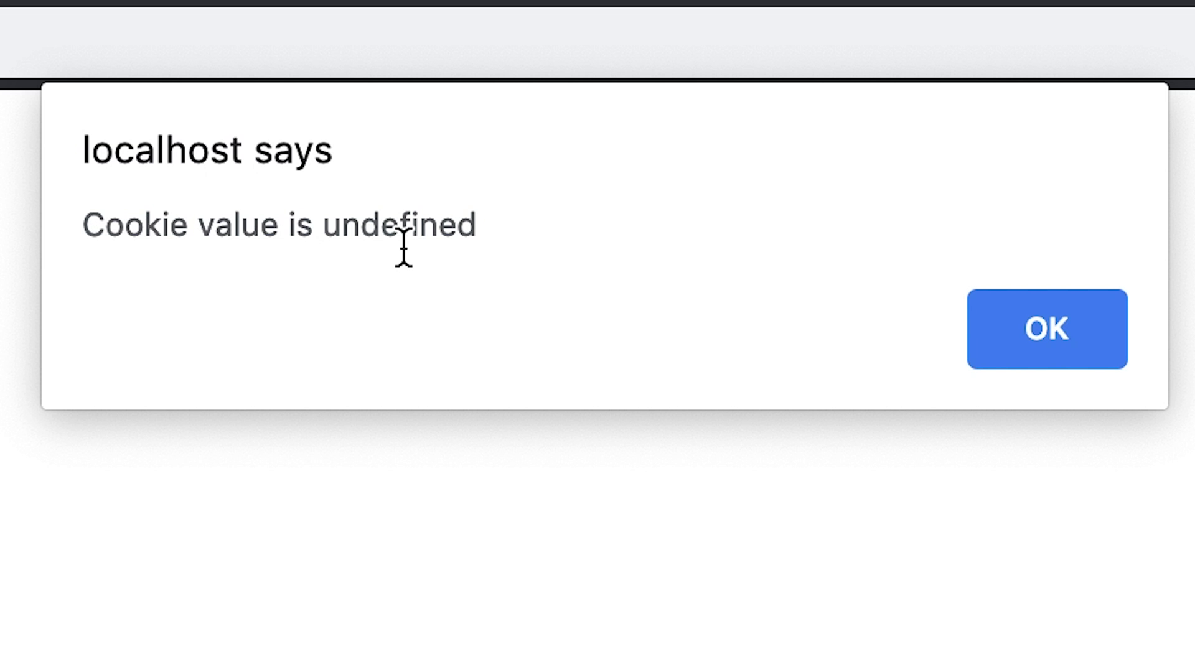
{"action": "double_click", "coordinate": [404, 229]}
{"action": "left_click", "coordinate": [1046, 429]}
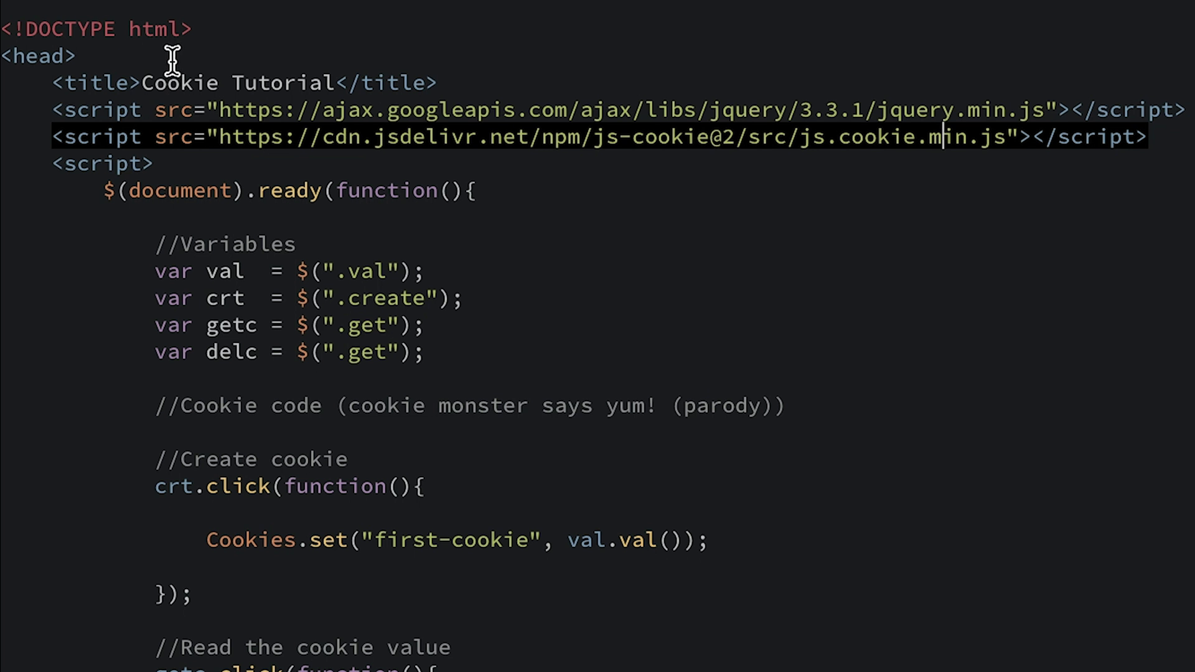
Step: Highlight the DOCTYPE and html words on line 1 of the demo page's HTML source
{"action": "double_click", "coordinate": [62, 30]}
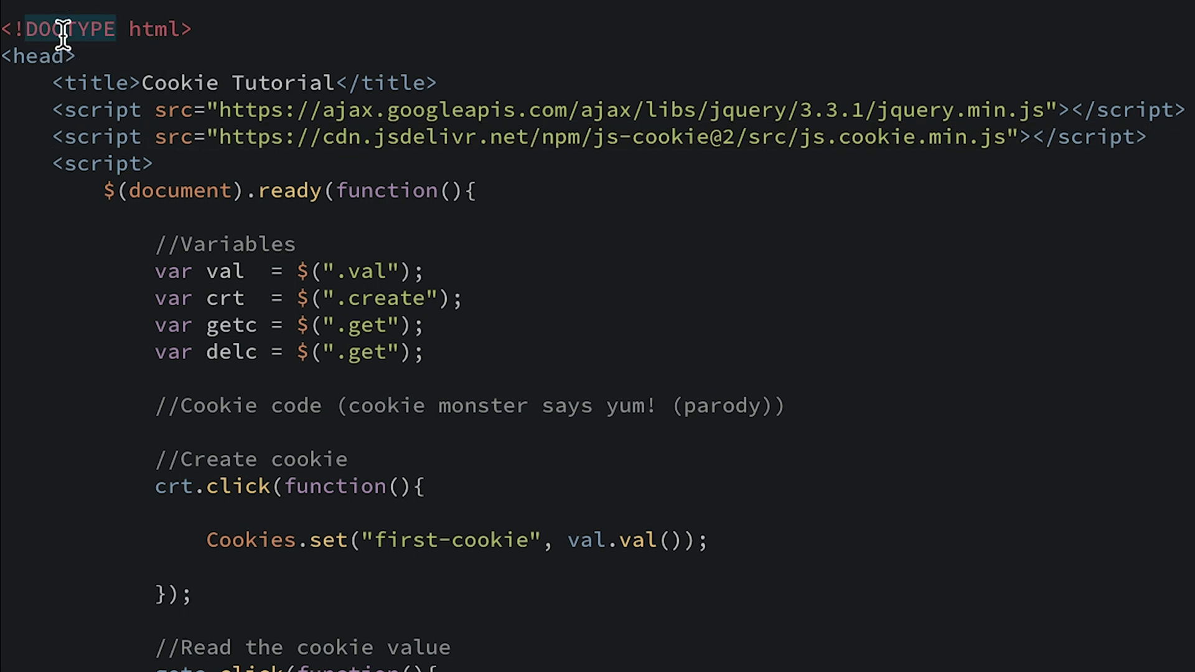
{"action": "double_click", "coordinate": [161, 29]}
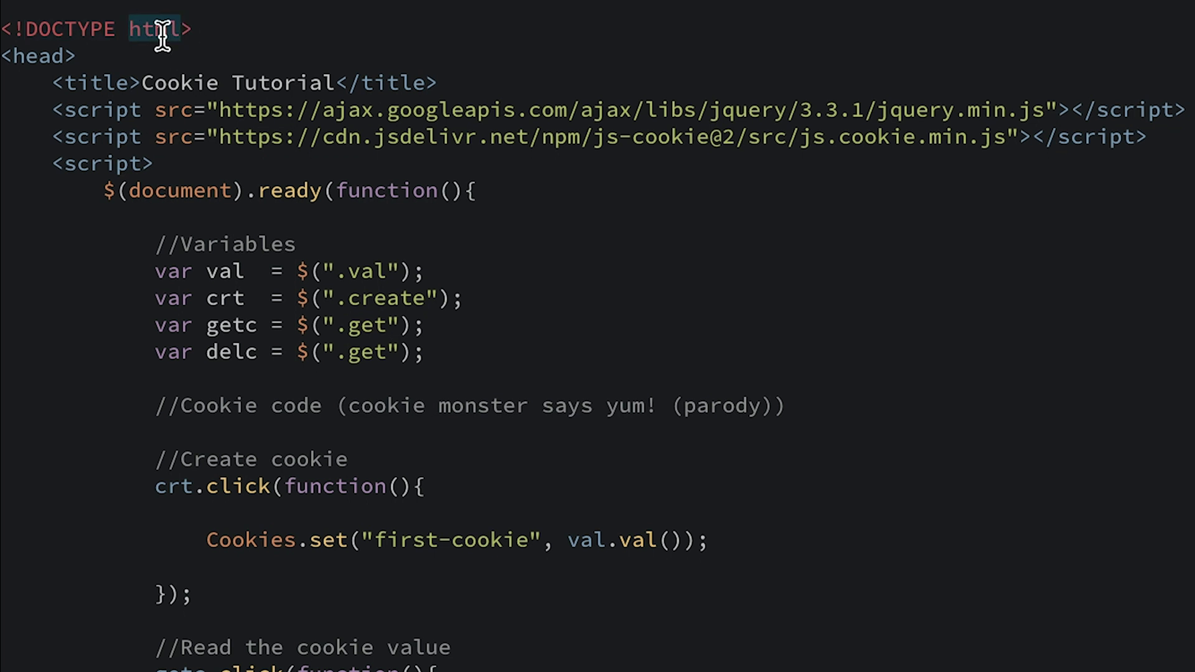
{"action": "left_click", "coordinate": [8, 30]}
{"action": "double_click", "coordinate": [85, 30]}
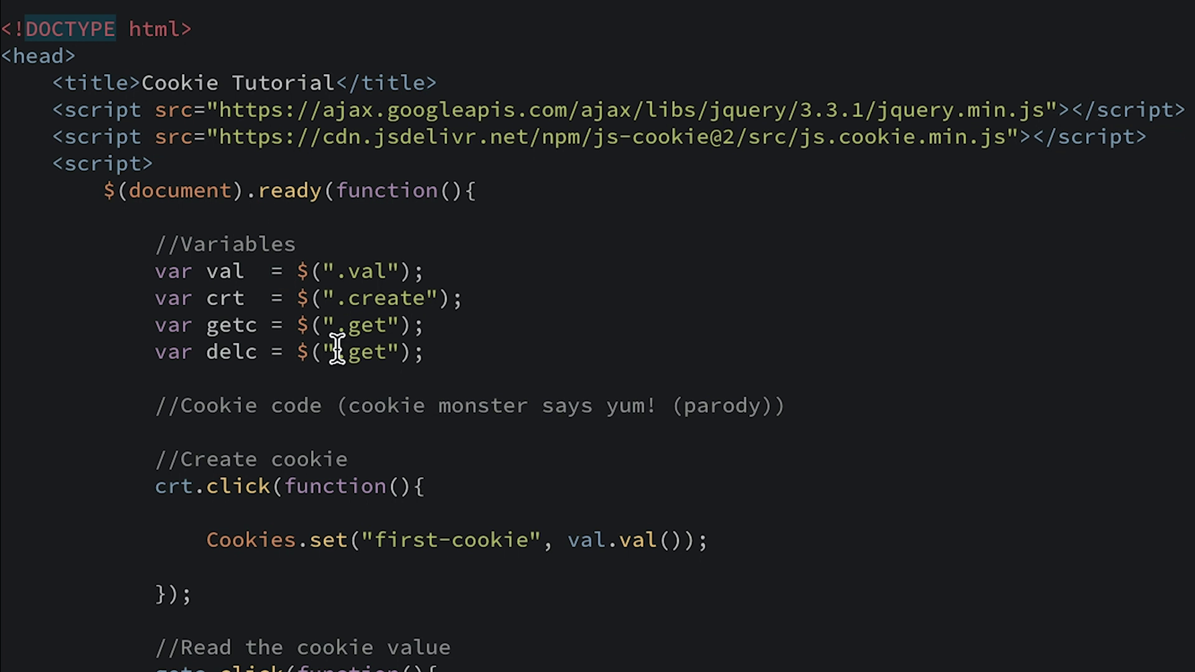
{"action": "left_click", "coordinate": [1180, 110]}
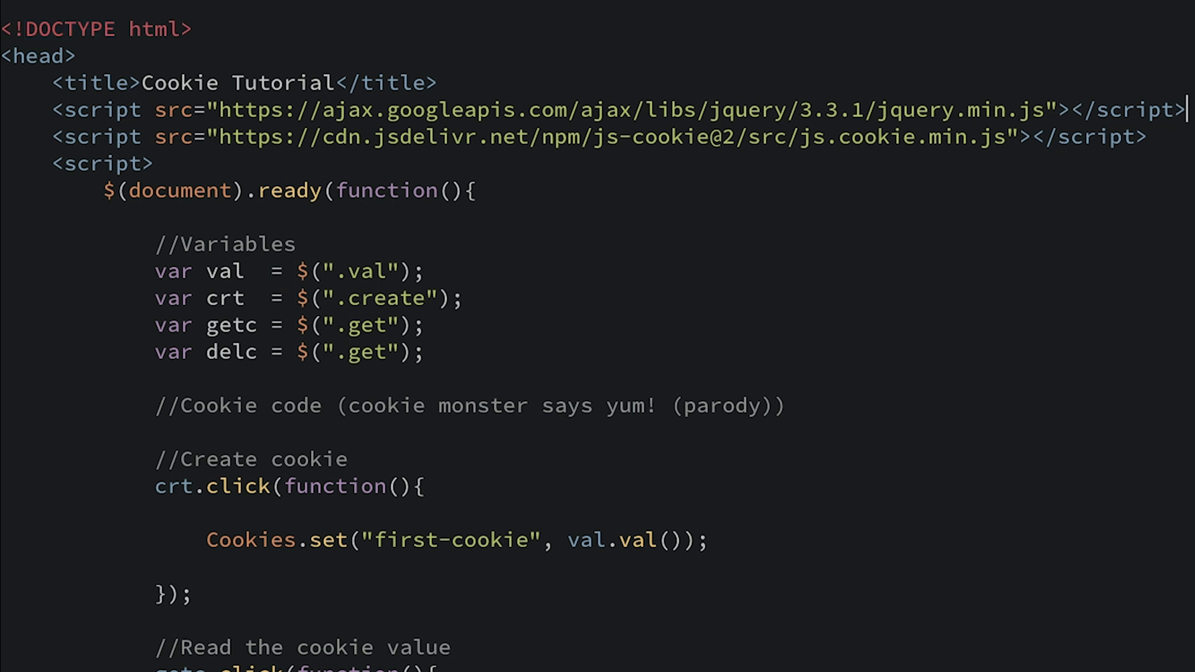
{"action": "left_click", "coordinate": [1168, 138]}
{"action": "double_click", "coordinate": [754, 110]}
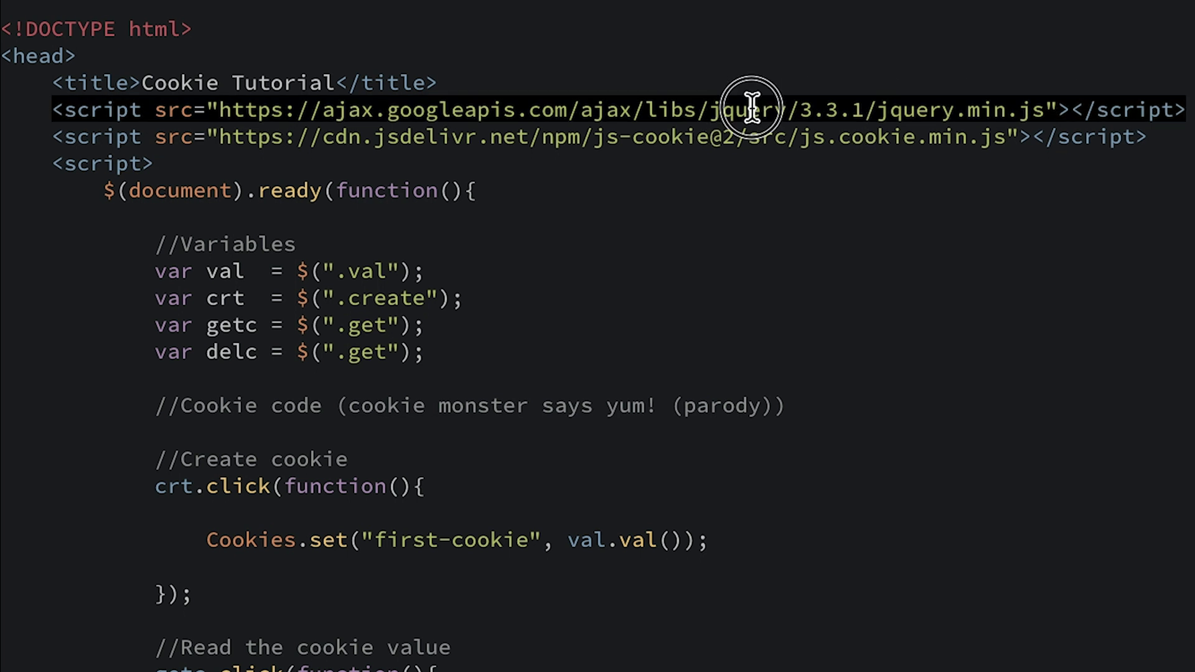
{"action": "double_click", "coordinate": [446, 110]}
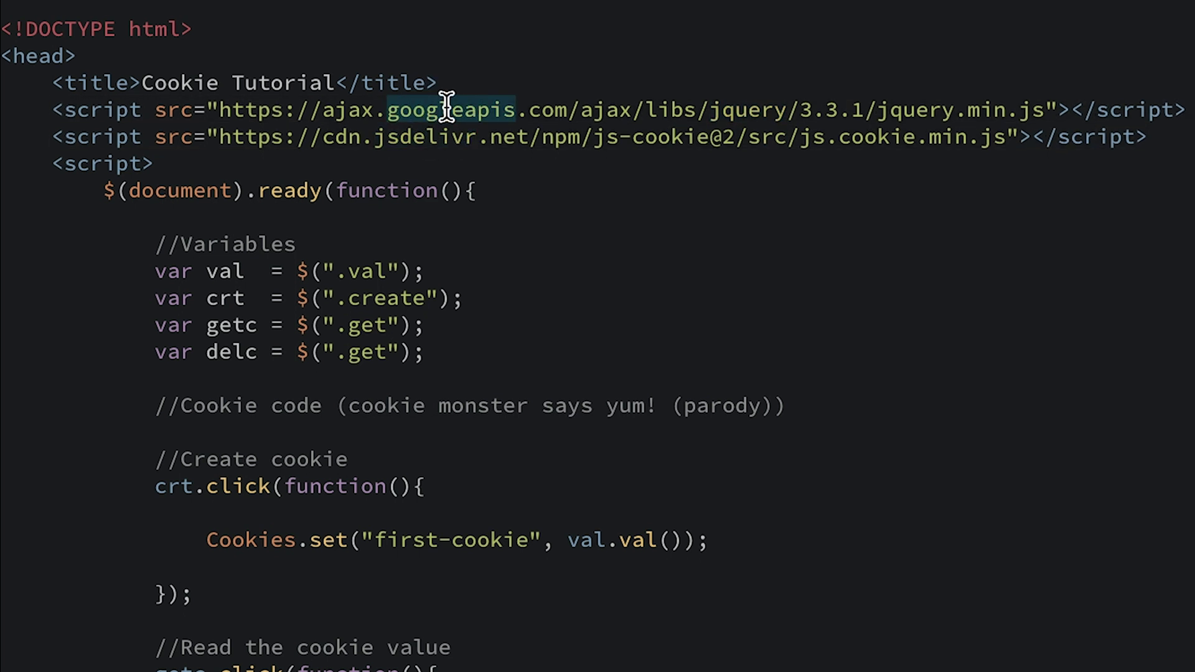
{"action": "double_click", "coordinate": [747, 110]}
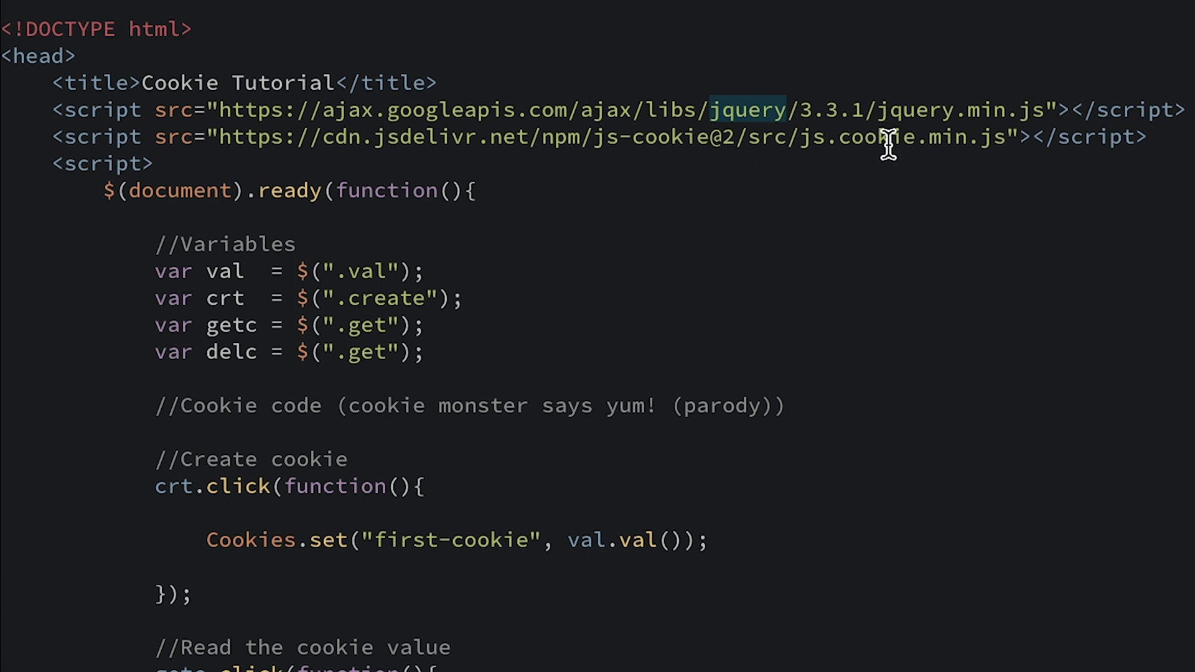
{"action": "double_click", "coordinate": [345, 136]}
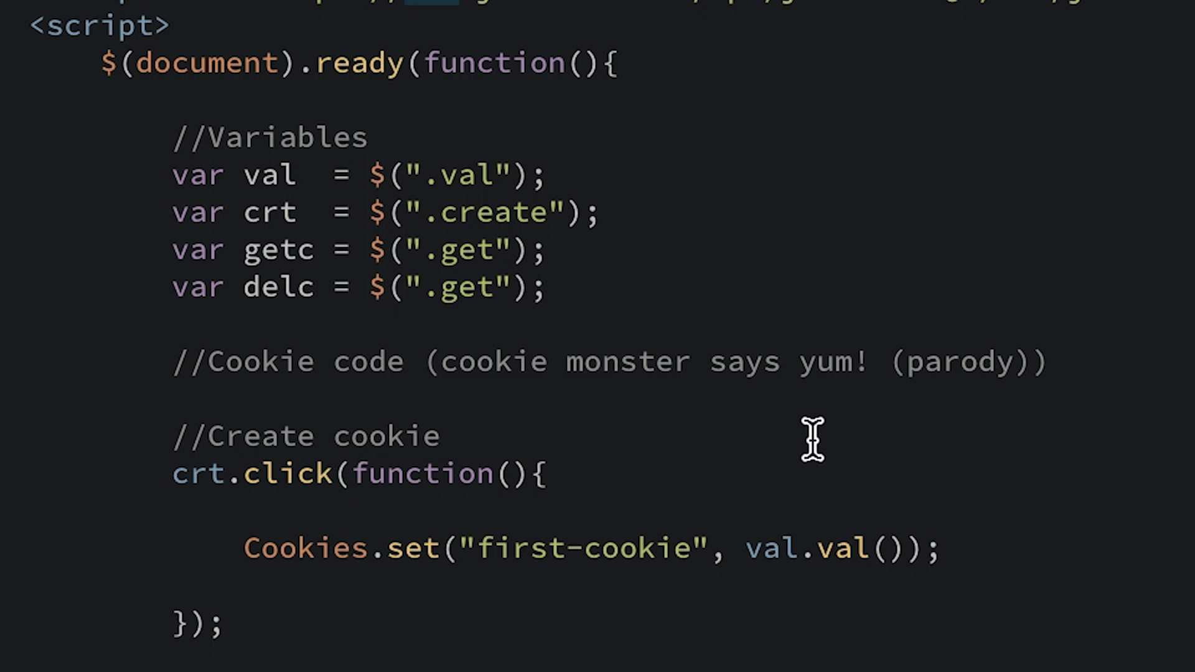
{"action": "left_click", "coordinate": [297, 555]}
{"action": "double_click", "coordinate": [296, 555]}
{"action": "left_click", "coordinate": [313, 626]}
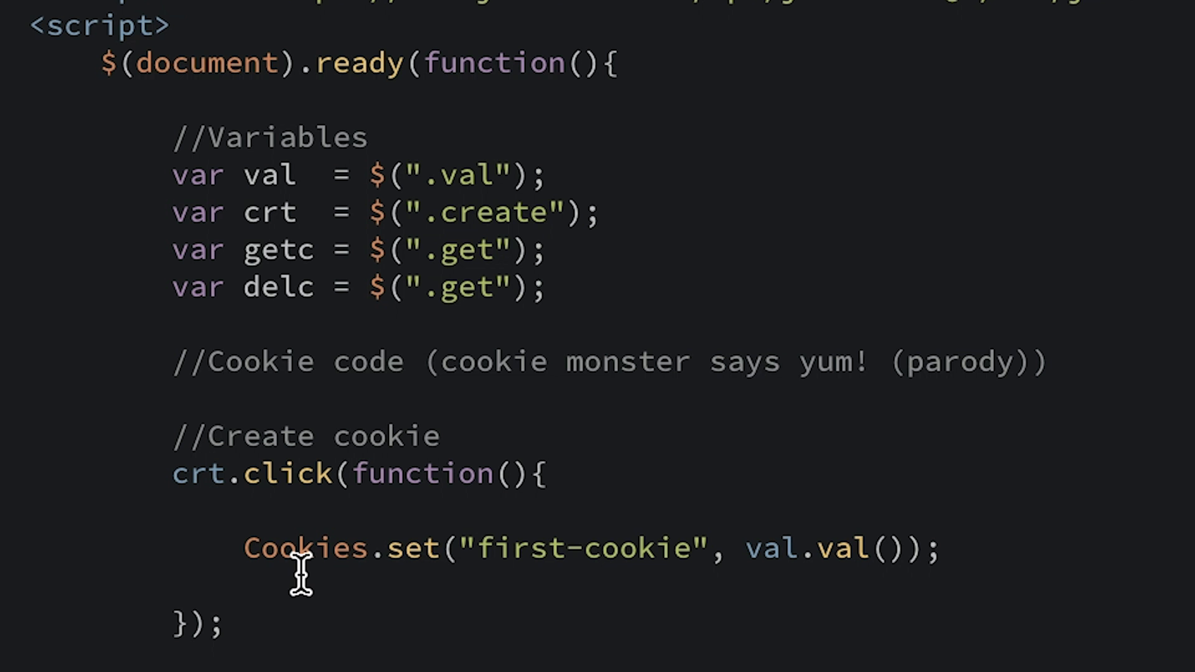
{"action": "double_click", "coordinate": [338, 551]}
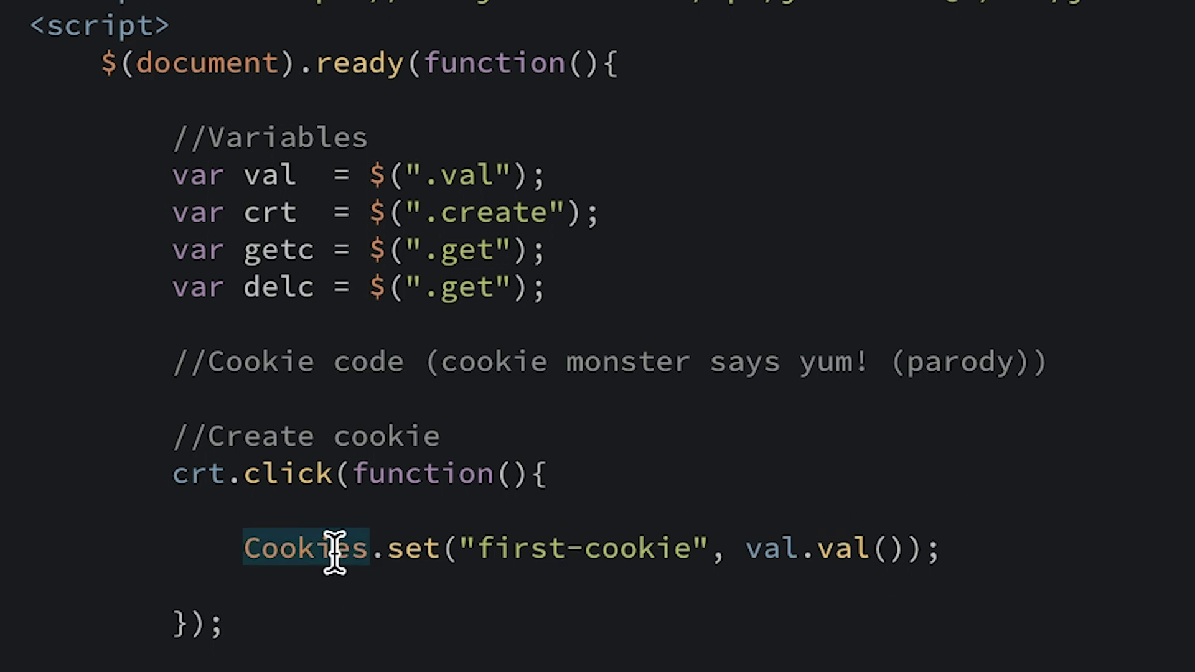
{"action": "double_click", "coordinate": [333, 551]}
{"action": "left_click", "coordinate": [439, 550]}
{"action": "left_click_drag", "start_coordinate": [446, 551], "coordinate": [703, 551]}
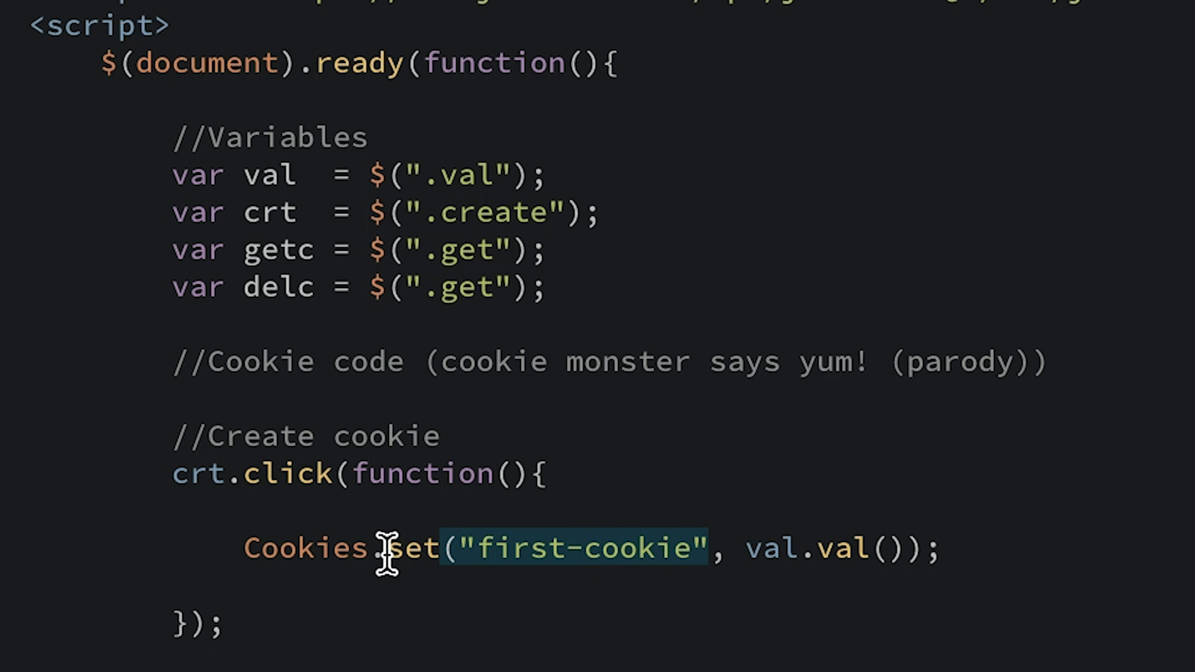
{"action": "double_click", "coordinate": [415, 548]}
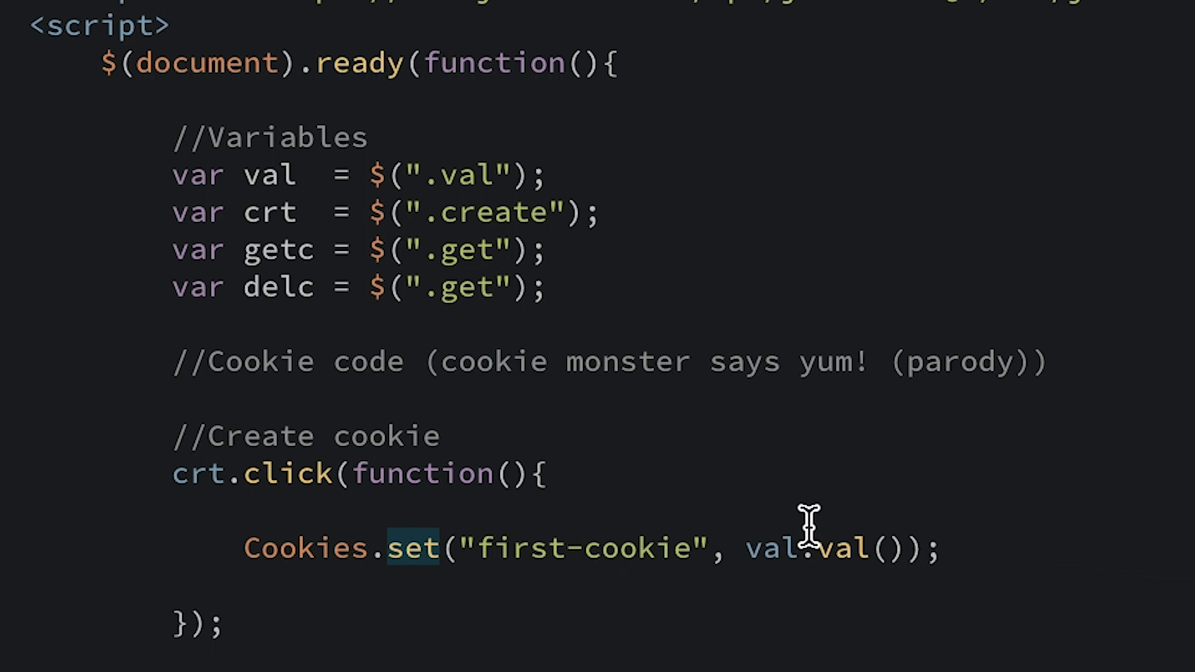
{"action": "double_click", "coordinate": [773, 548]}
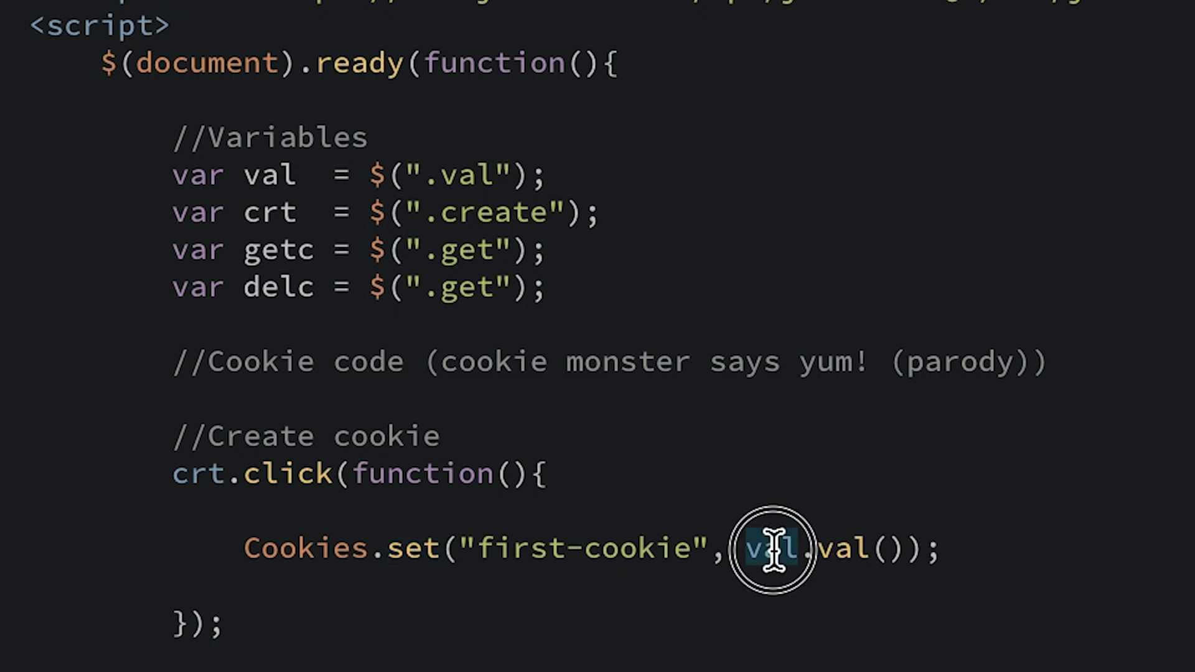
{"action": "key", "text": "Escape"}
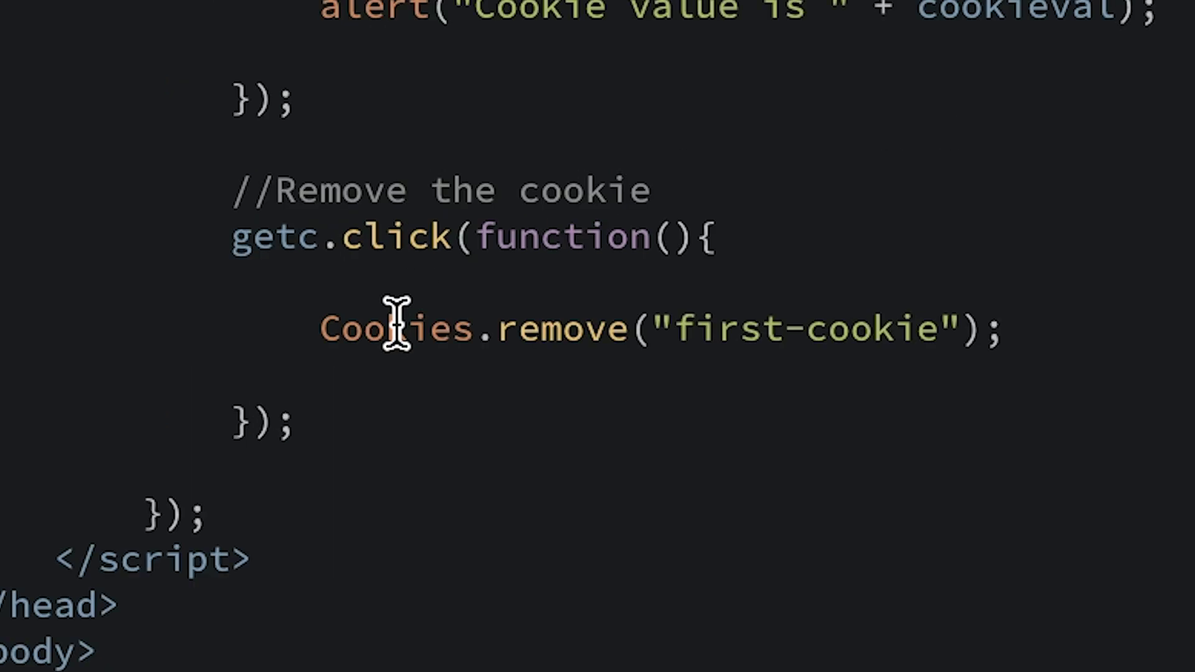
{"action": "double_click", "coordinate": [566, 328]}
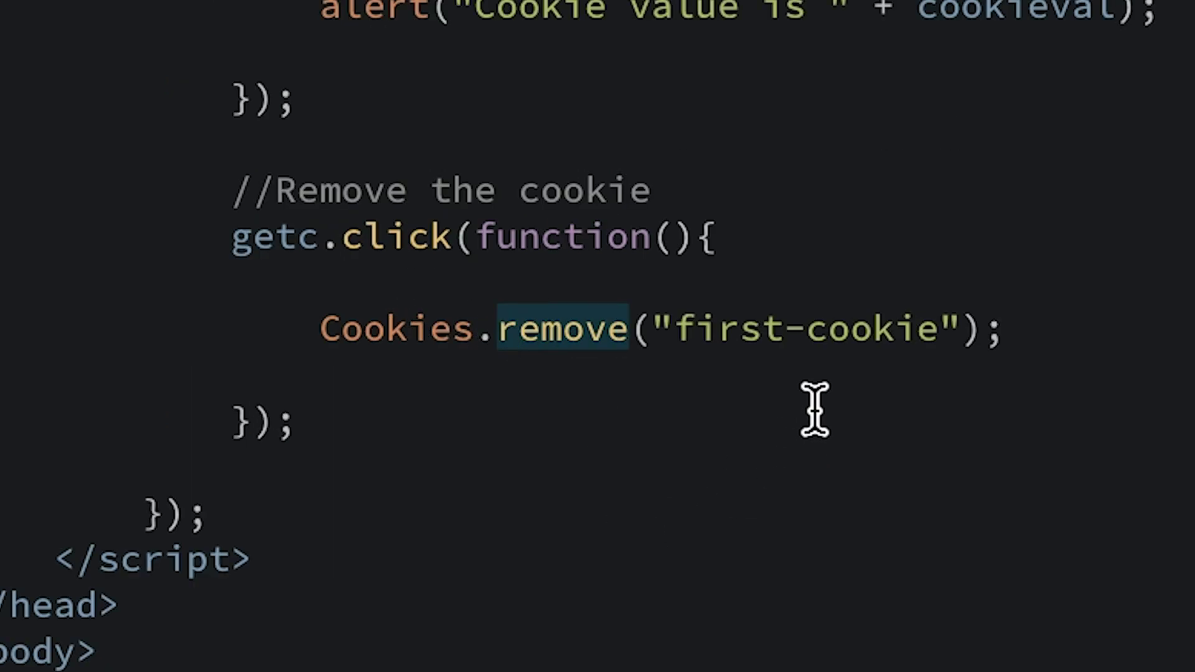